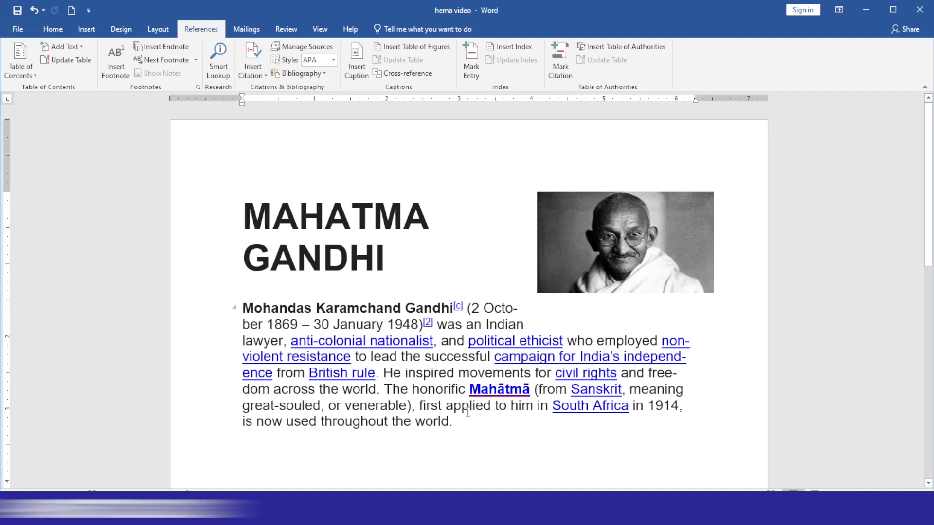
- Place the insertion point at the end of the Gandhi paragraph and return to the References tab
scroll(438, 399, "down", 1)
left_click(468, 392)
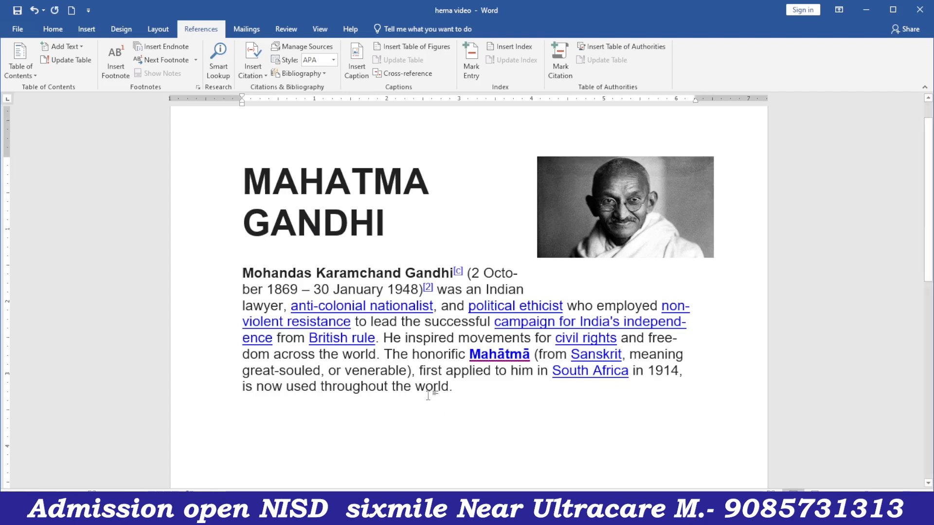
scroll(311, 205, "up", 1)
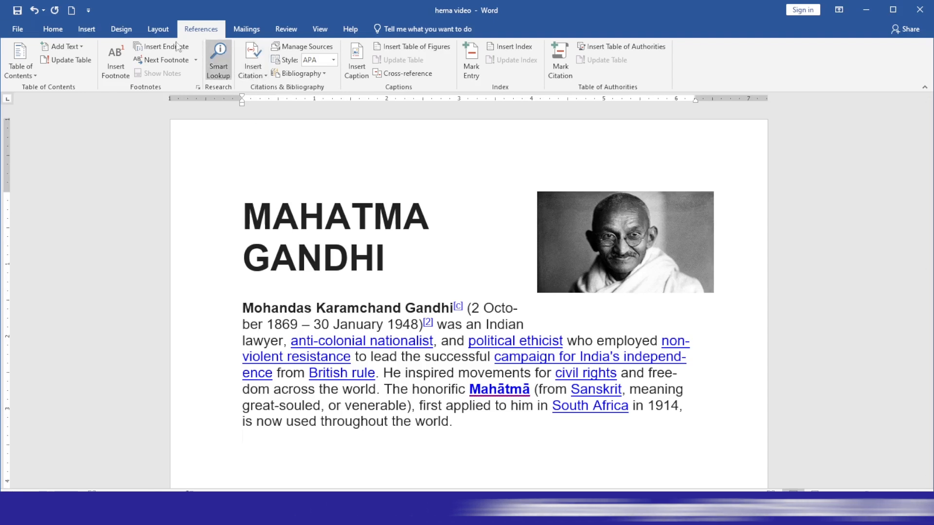
left_click(92, 28)
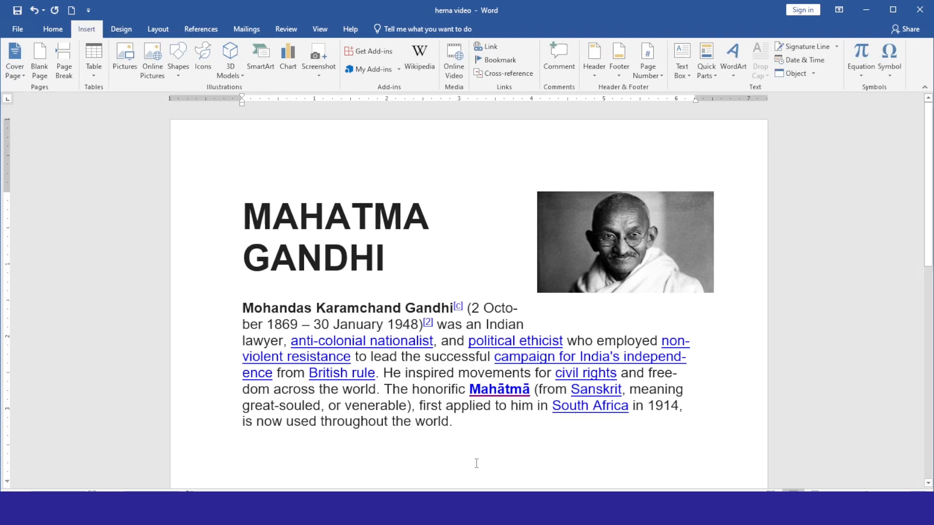
left_click(200, 29)
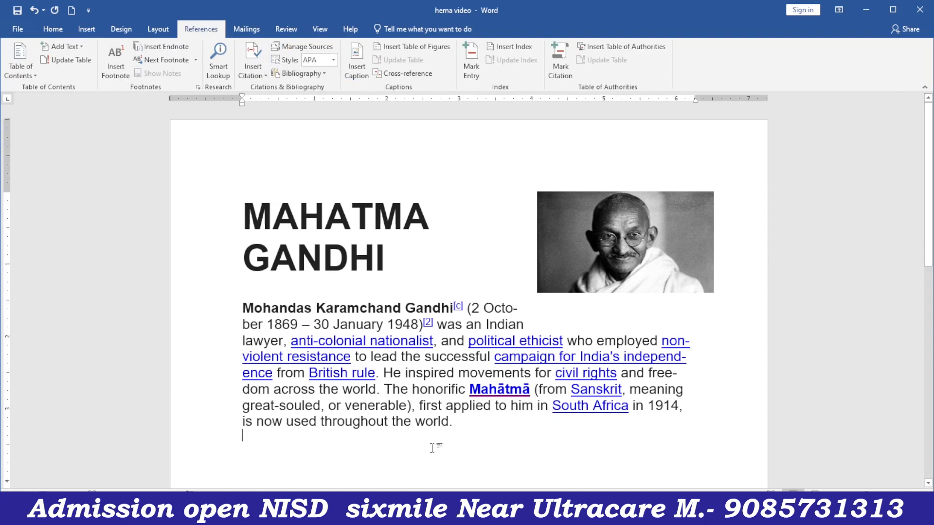
- Start a new citation source through Insert Citation and set its type to Web site
left_click(253, 72)
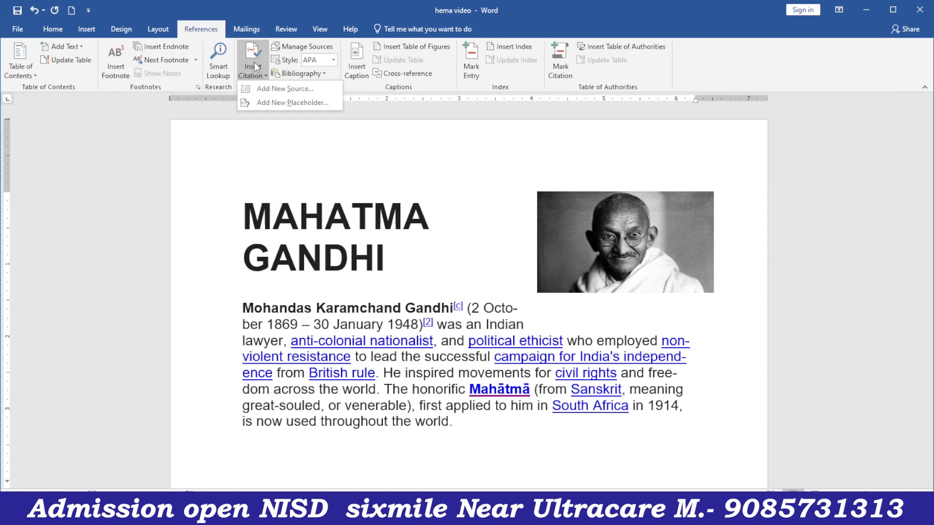
left_click(265, 89)
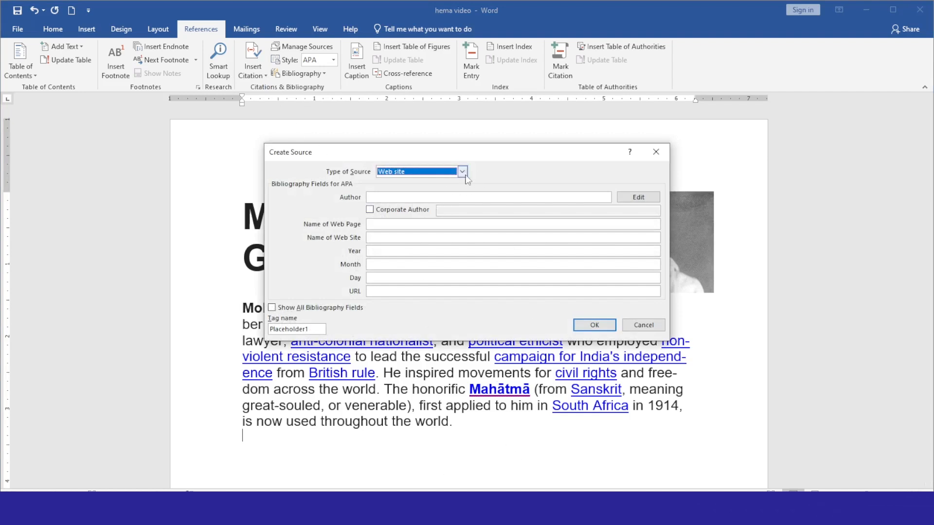
left_click(462, 171)
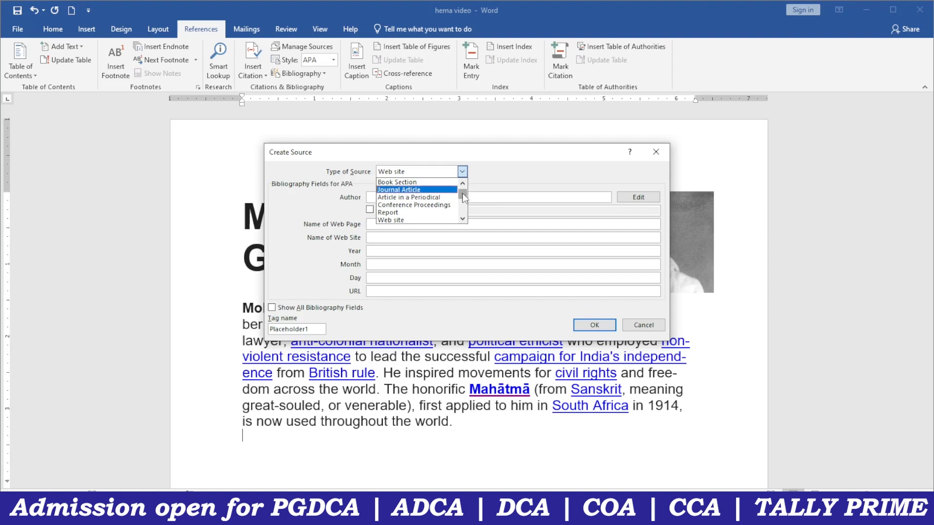
left_click_drag(463, 196, 462, 192)
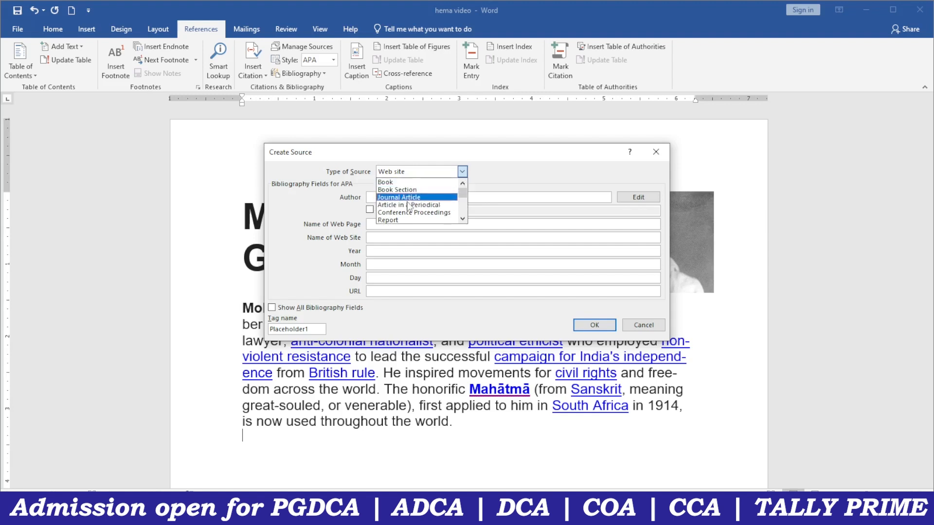
scroll(465, 206, "down", 4)
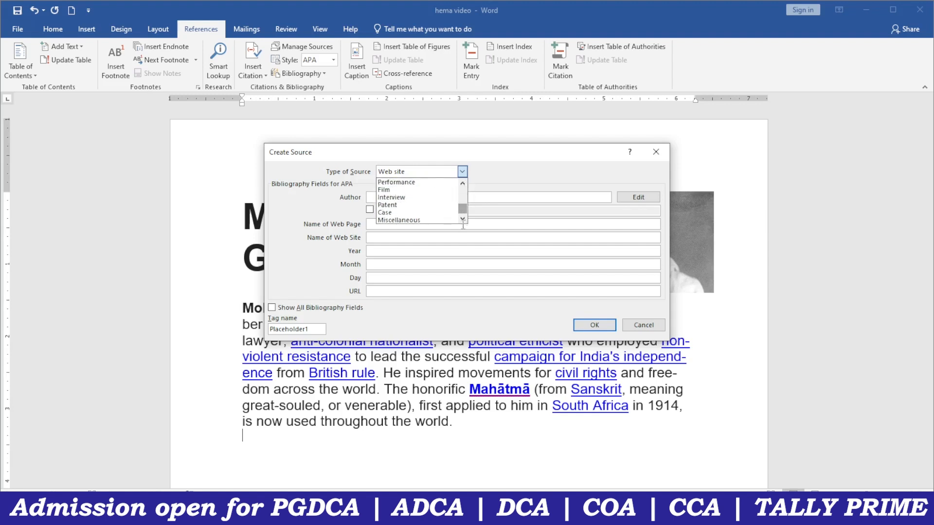
scroll(462, 184, "up", 4)
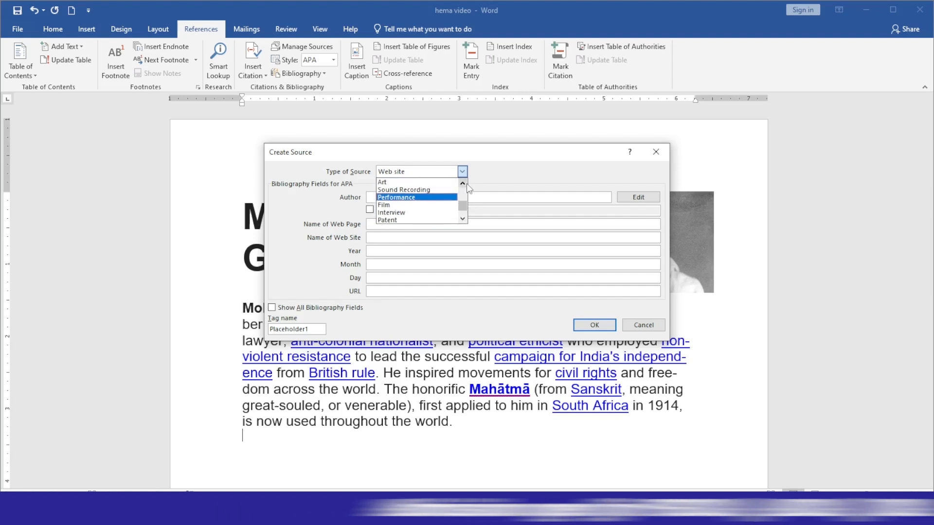
left_click(462, 183)
left_click(462, 183)
left_click(462, 183)
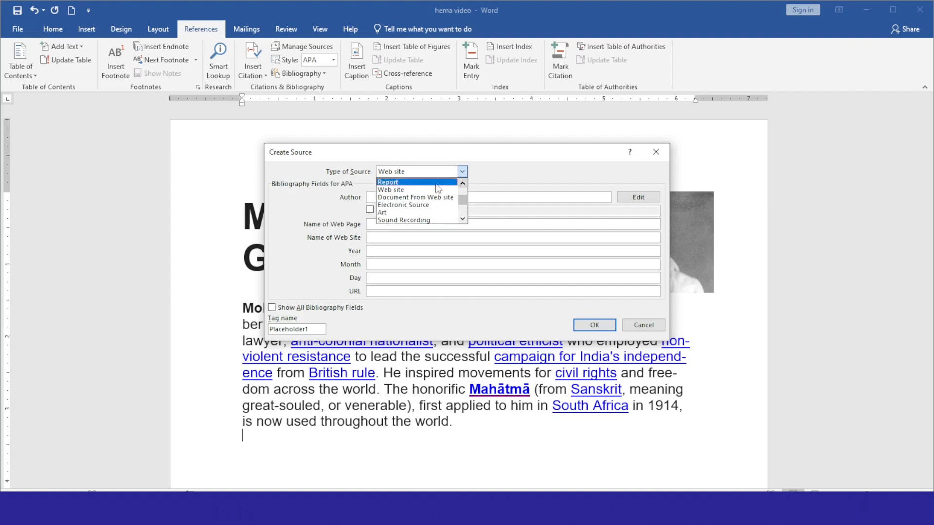
left_click(409, 192)
left_click(402, 198)
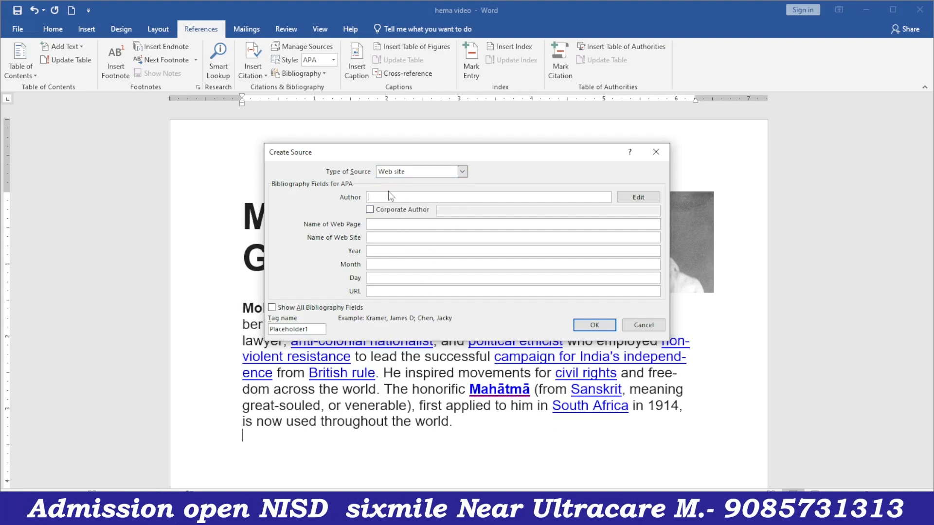
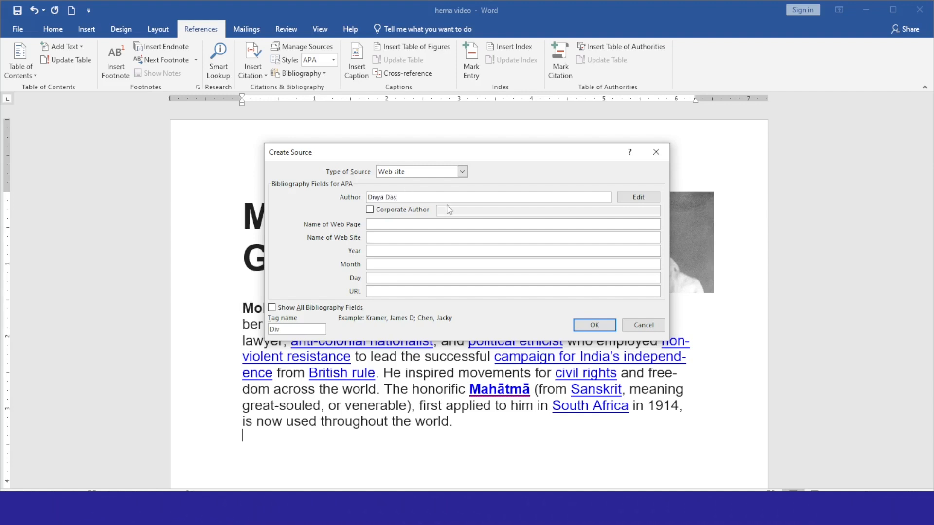
- Enter the author's name, web page Wikipedia, site Google and date 20 March 2025
left_click(373, 223)
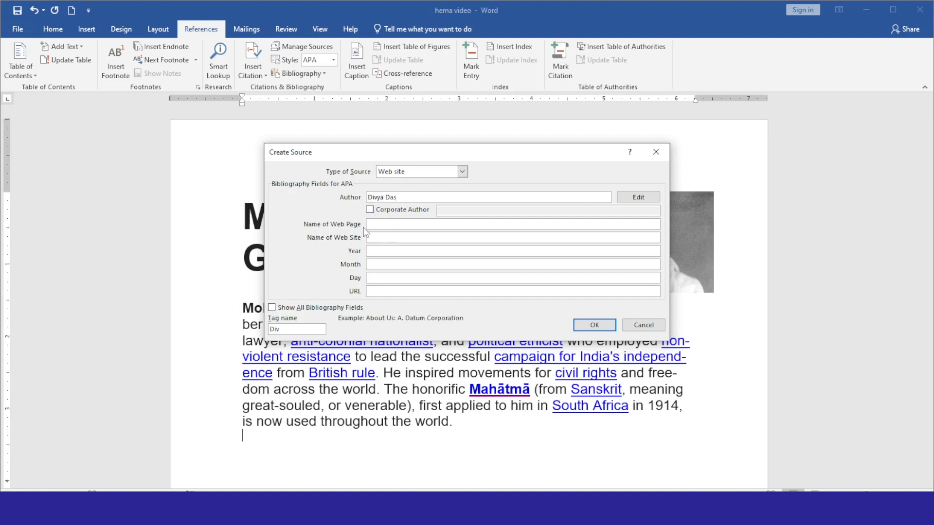
type("Wiki")
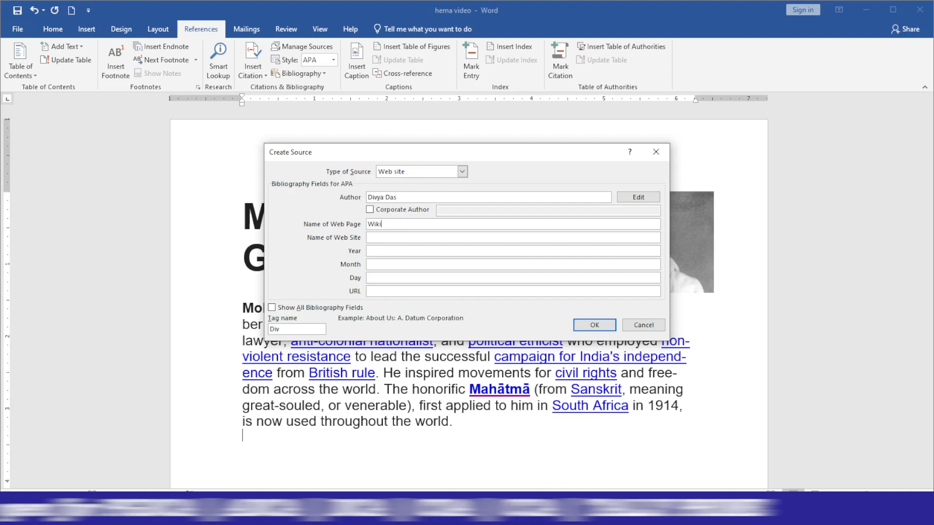
type("pedia")
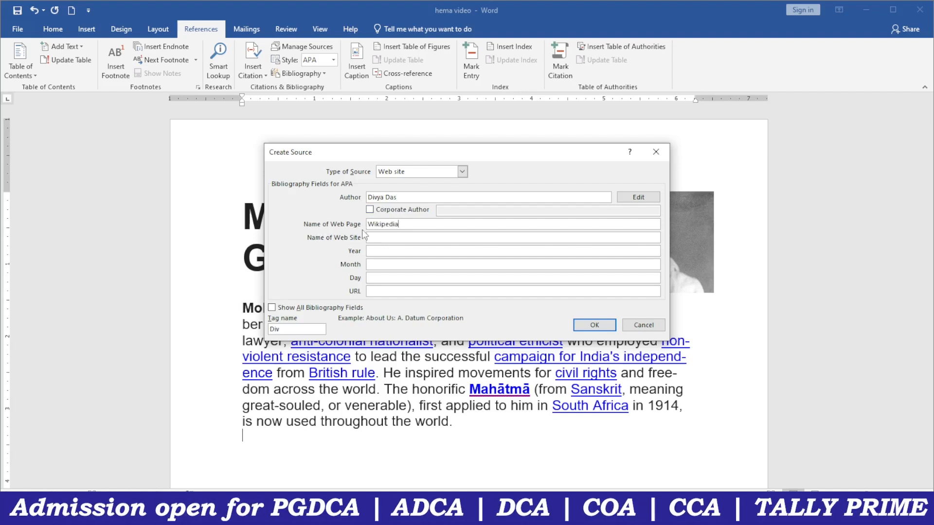
left_click(376, 238)
key("BackSpace")
key("BackSpace")
key("BackSpace")
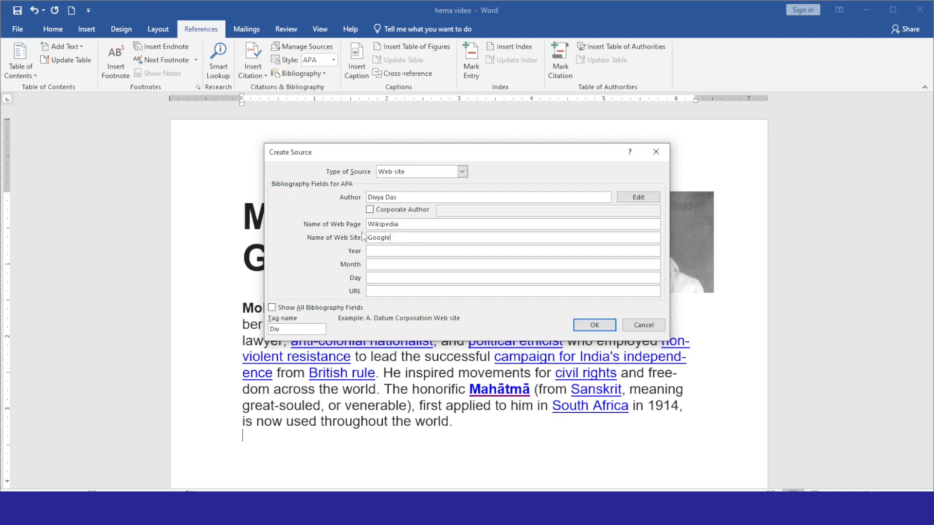
left_click(378, 251)
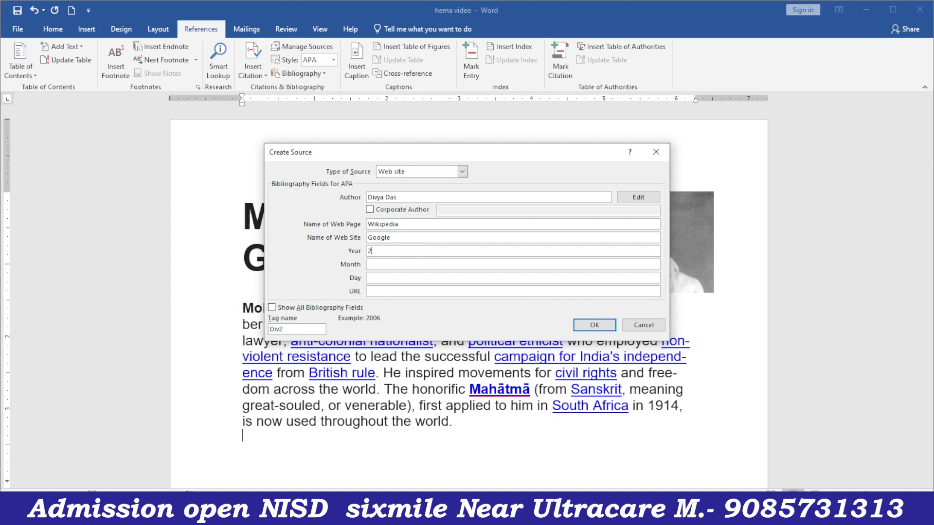
left_click(379, 266)
type("March")
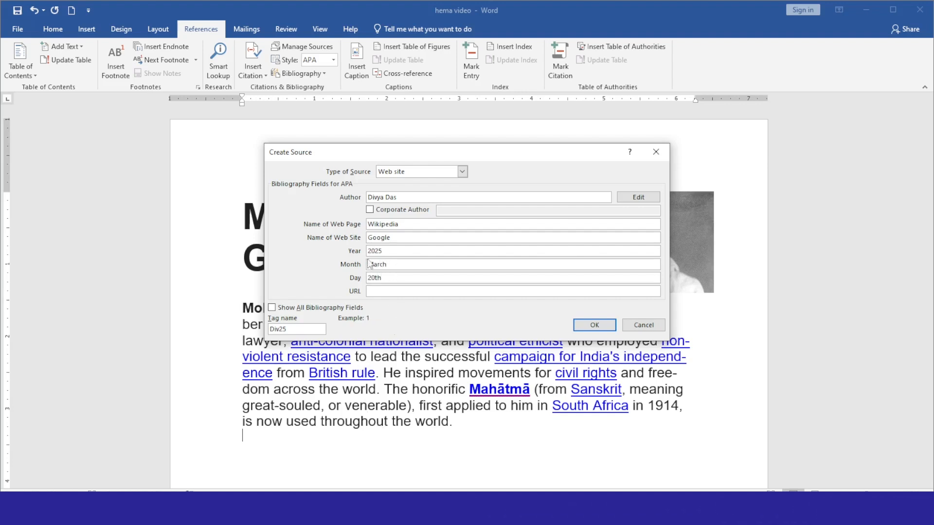
left_click(378, 291)
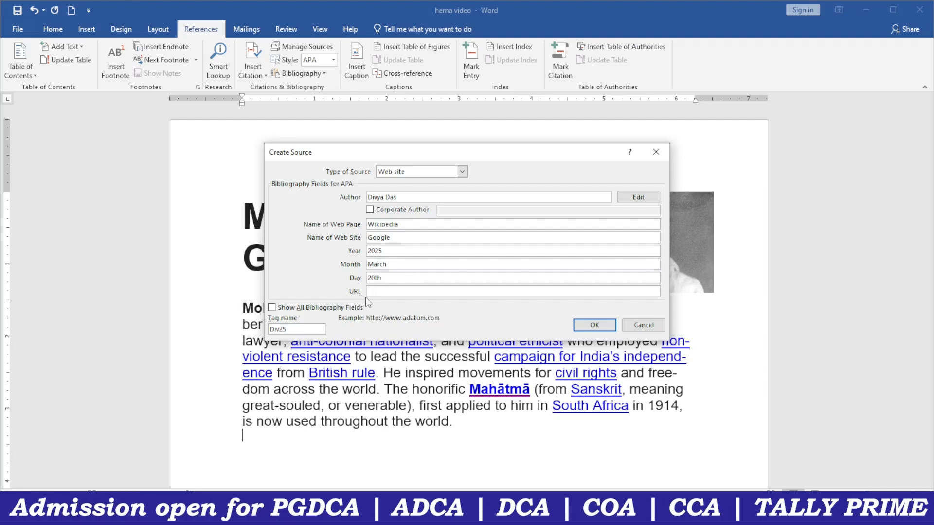
- Copy the Mahatma Gandhi Wikipedia article's URL from Chrome's address bar and return to Word
left_click(385, 515)
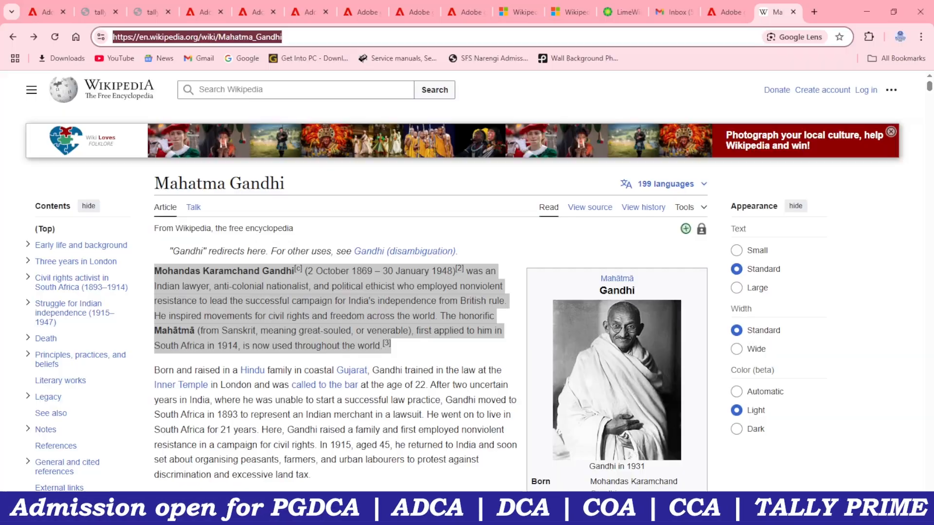
right_click(214, 39)
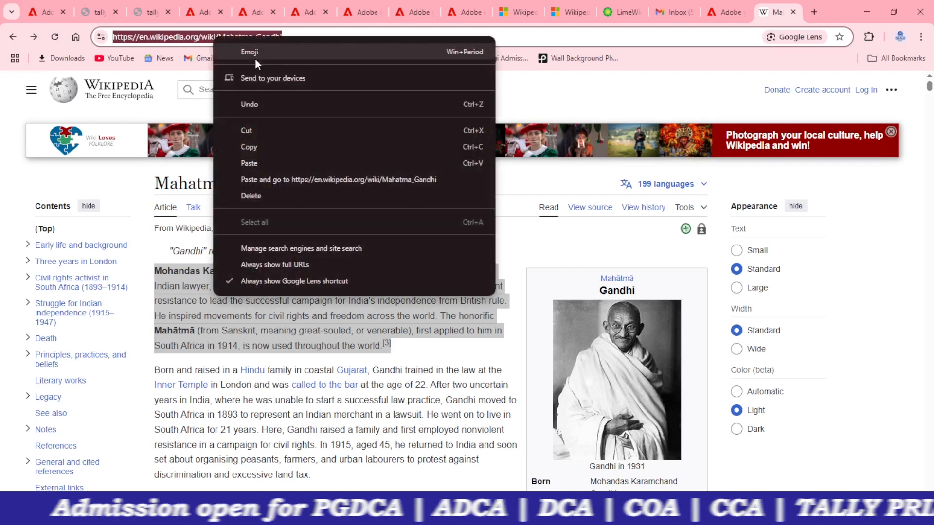
left_click(259, 147)
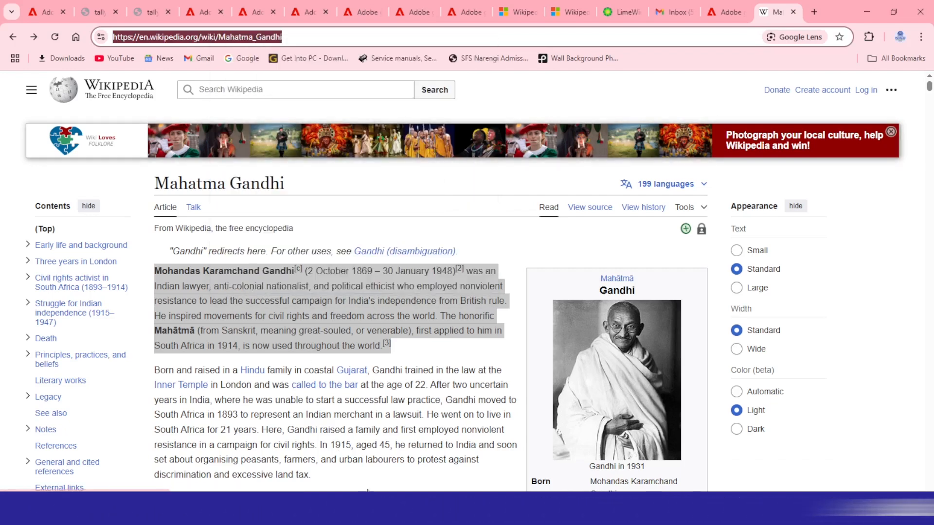
key("alt+Tab")
- Paste the Wikipedia URL into the source's URL field and save the source
right_click(384, 291)
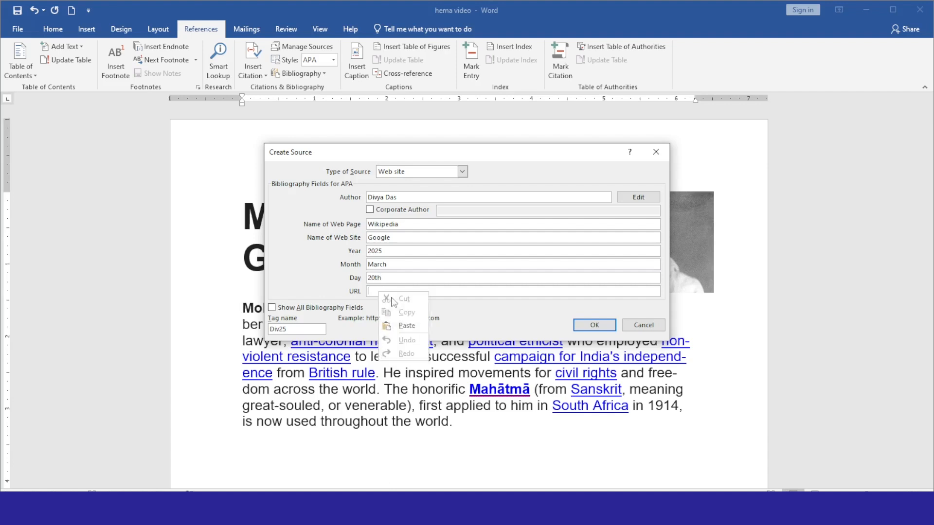
left_click(404, 327)
left_click(586, 325)
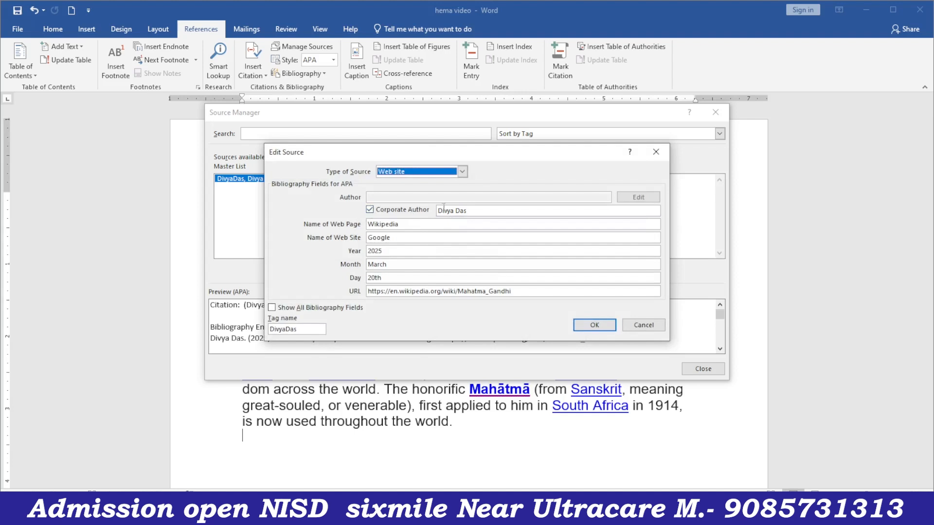
- Edit the saved source to use a corporate author and close the Source Manager
left_click(467, 212)
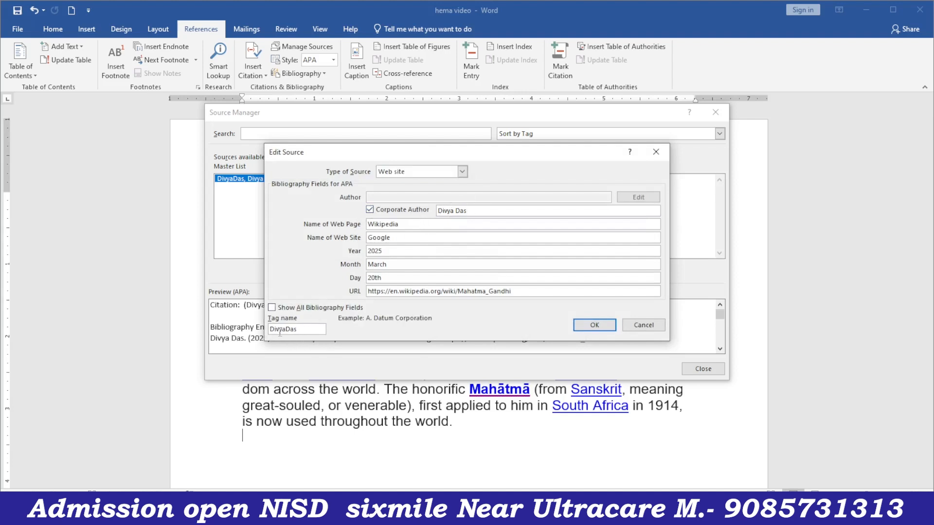
left_click(594, 325)
left_click(704, 369)
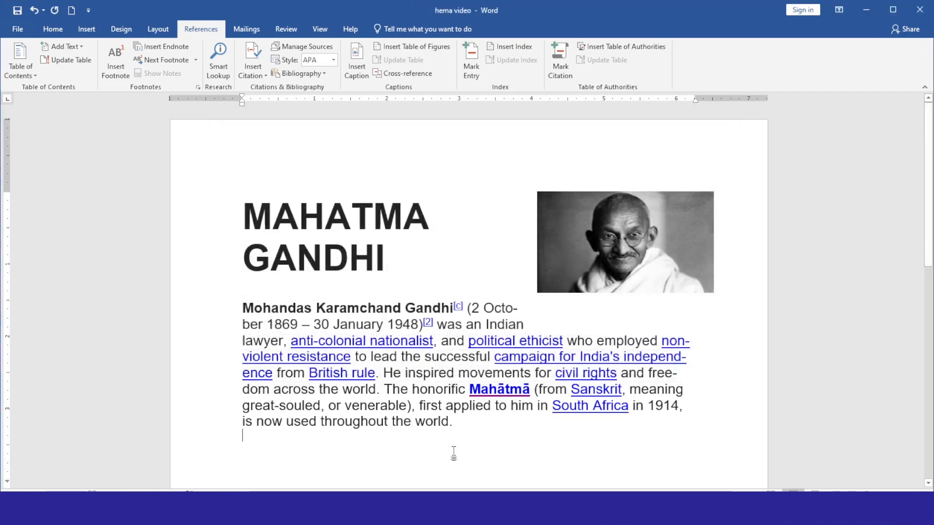
- Cite the 2025 Wikipedia web-site source below the paragraph
left_click(256, 64)
left_click(272, 94)
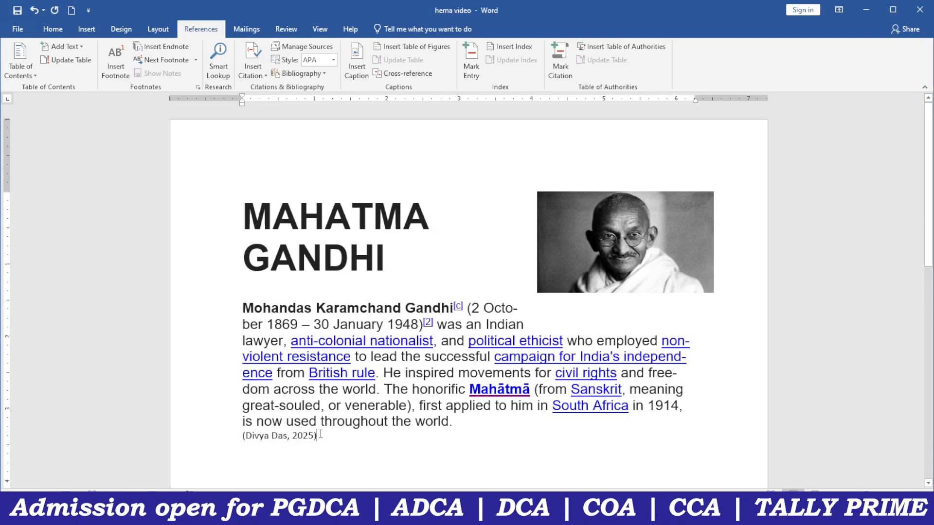
scroll(321, 435, "down", 3)
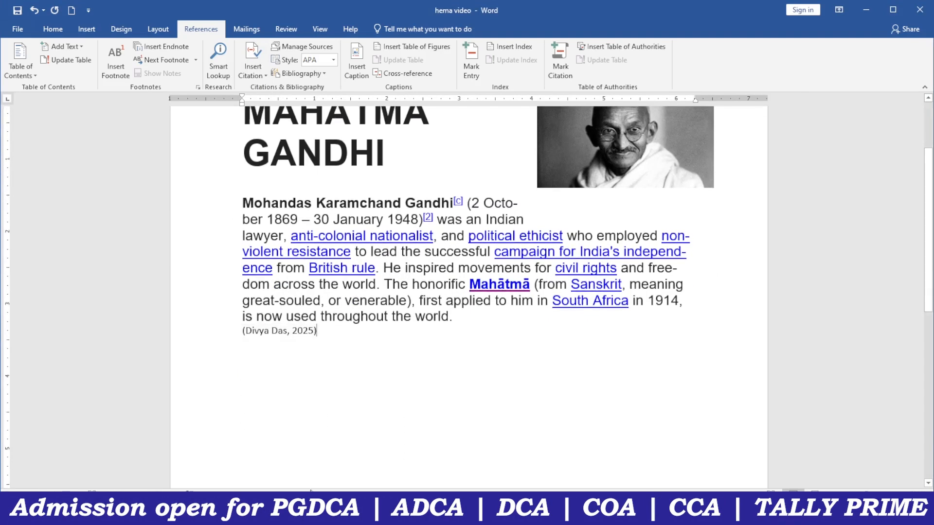
key("alt+Tab")
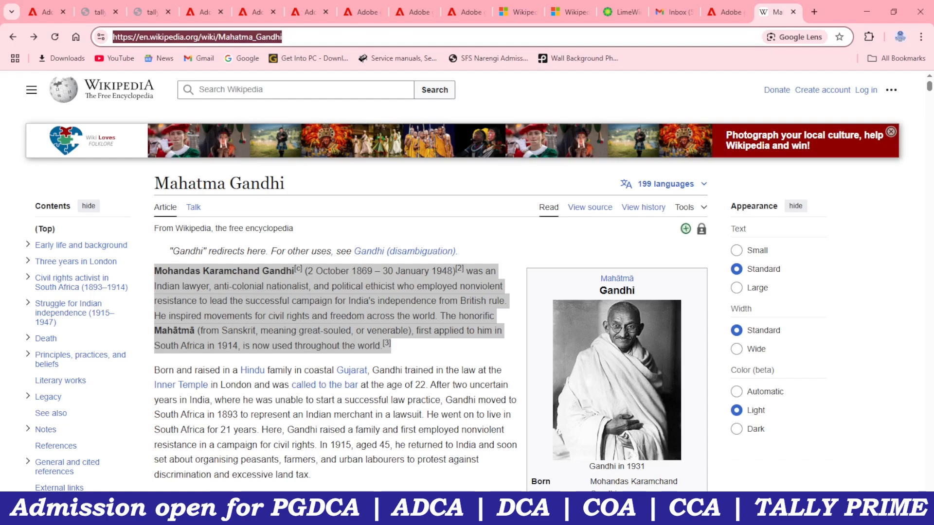
- Jump to reference 3 in the Gandhi Wikipedia article to review its References list
left_click(386, 345)
scroll(209, 275, "up", 3)
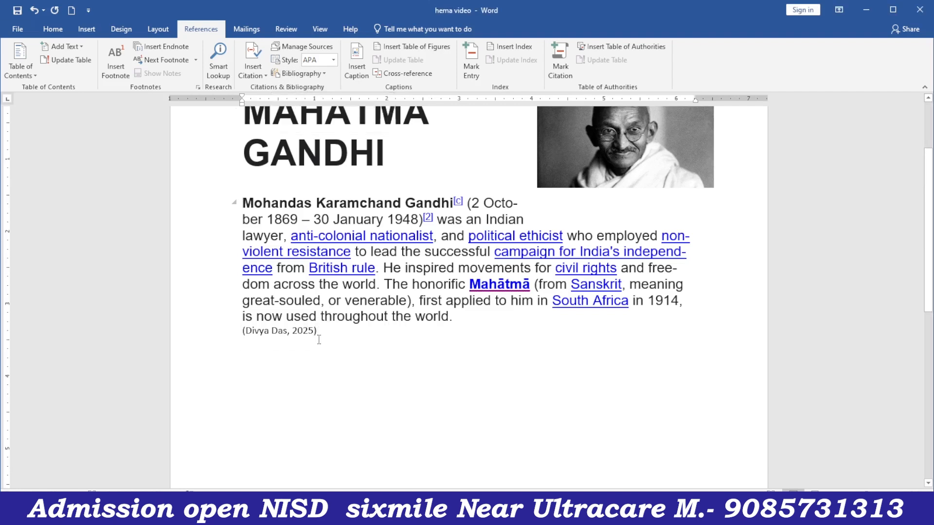
- Insert the built-in Bibliography on a new line after the citation, dismissing the Adobe alert
left_click(337, 328)
key("Return")
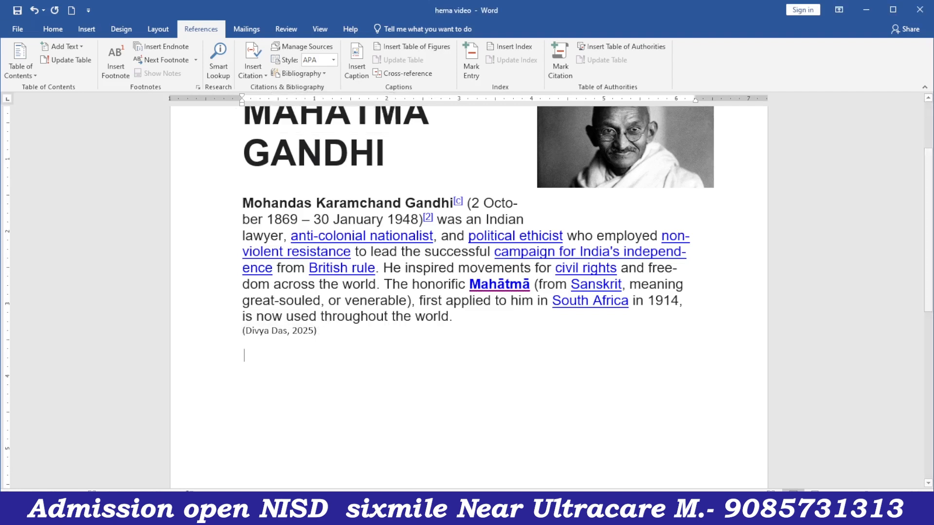
left_click(309, 69)
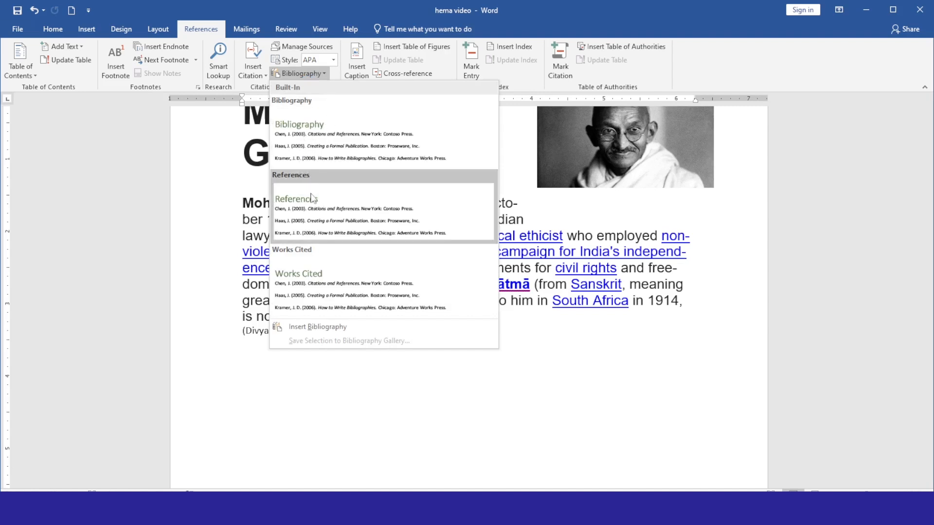
left_click(326, 140)
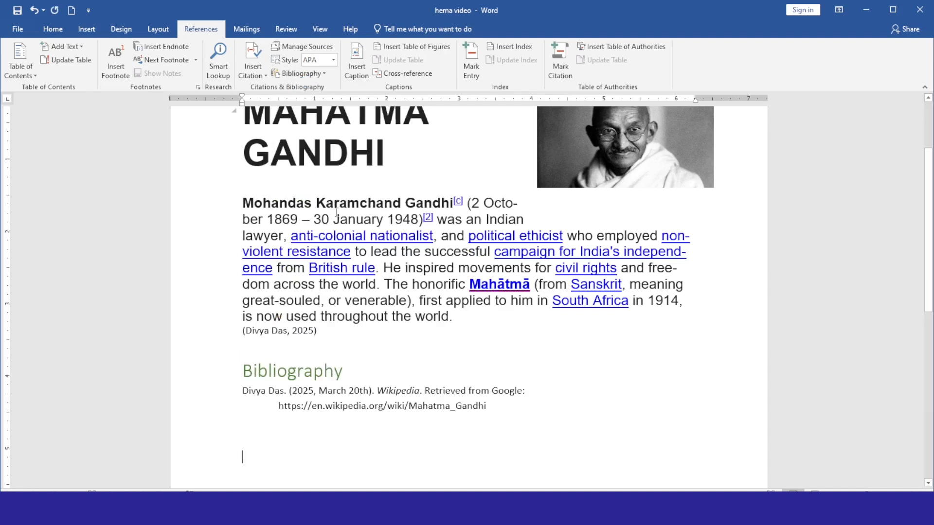
scroll(334, 346, "down", 2)
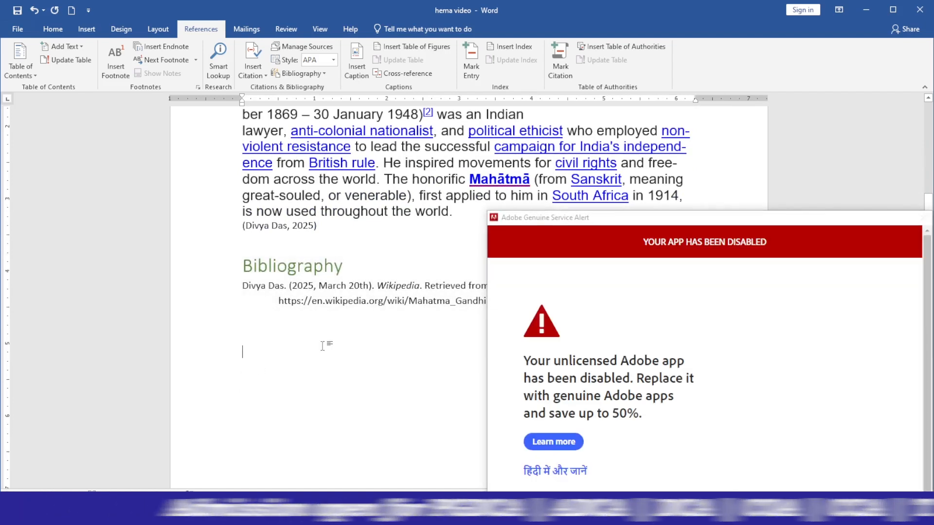
left_click(585, 226)
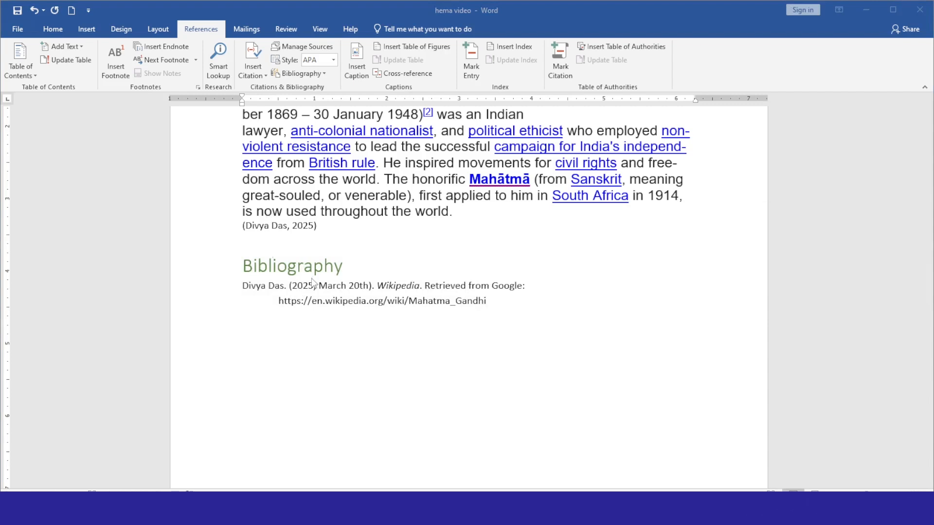
- Insert the built-in References block listing the 2025 Wikipedia source beneath the Bibliography
left_click(311, 73)
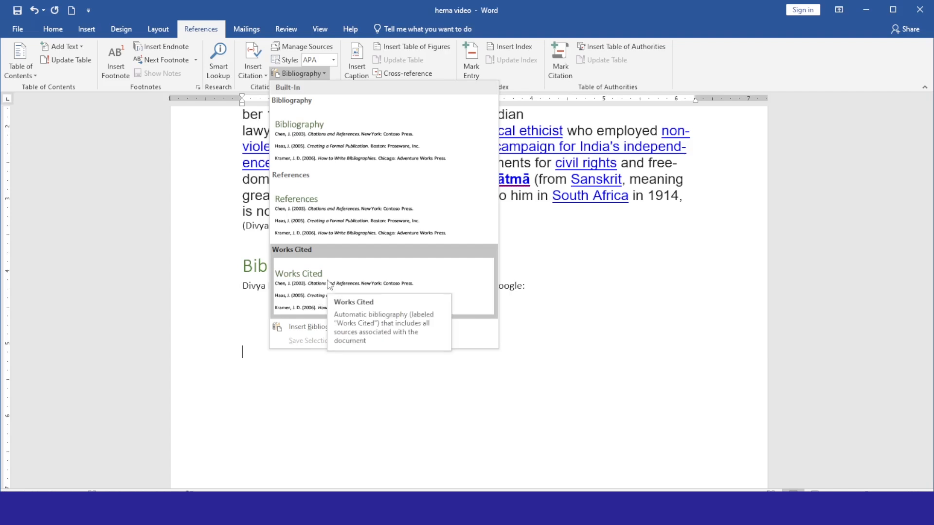
left_click(337, 214)
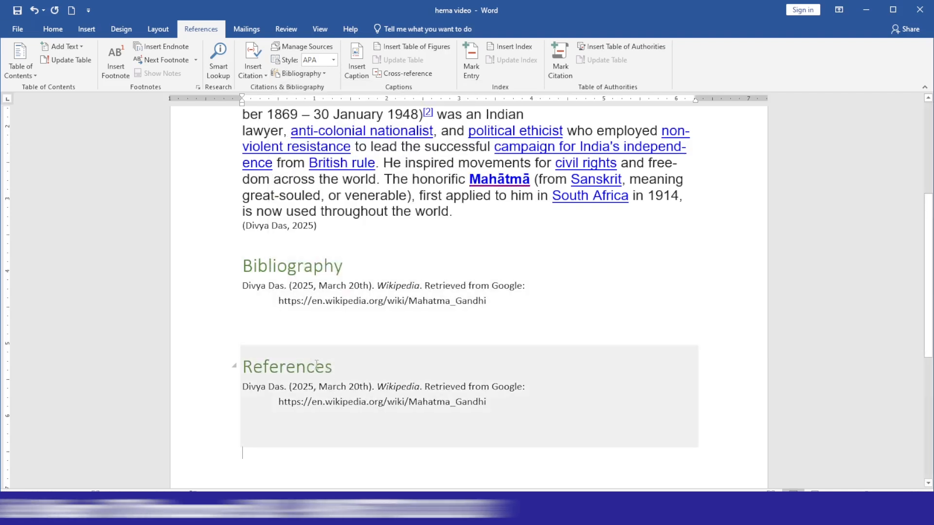
scroll(334, 291, "down", 2)
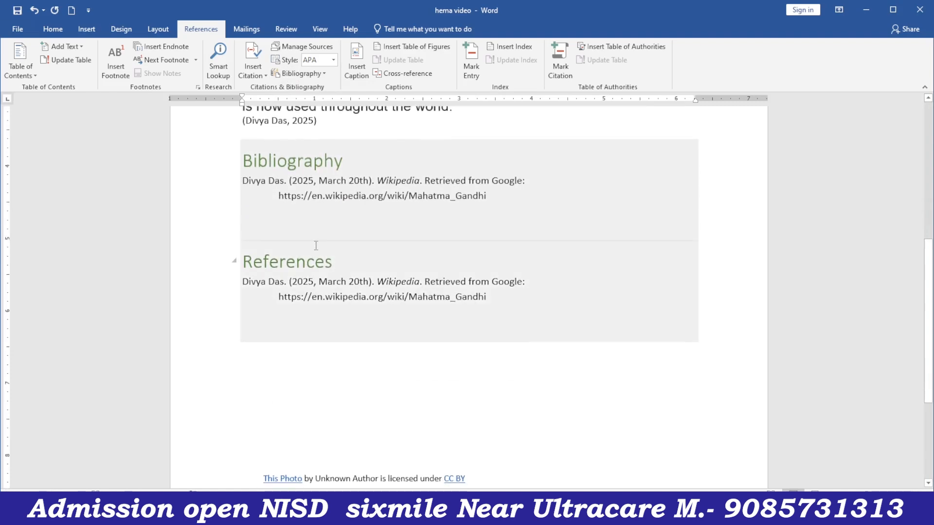
scroll(318, 251, "up", 4)
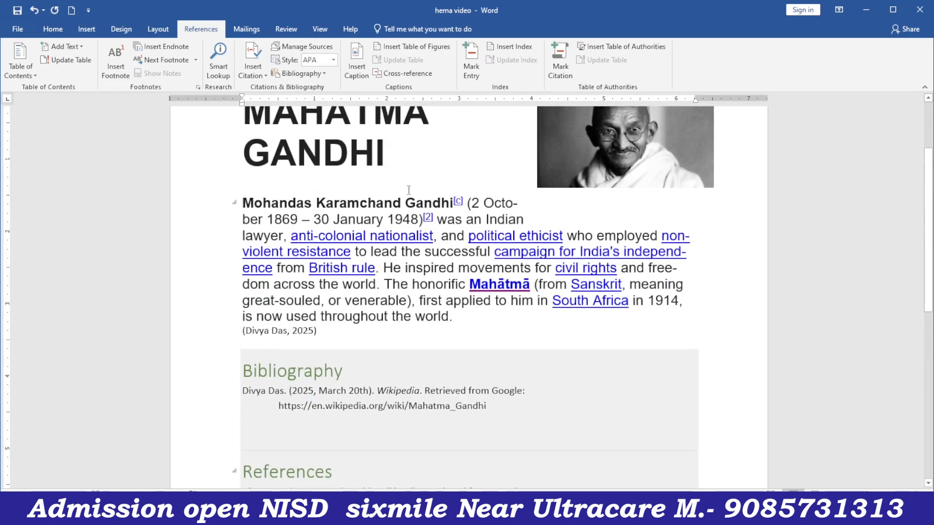
scroll(349, 173, "down", 2)
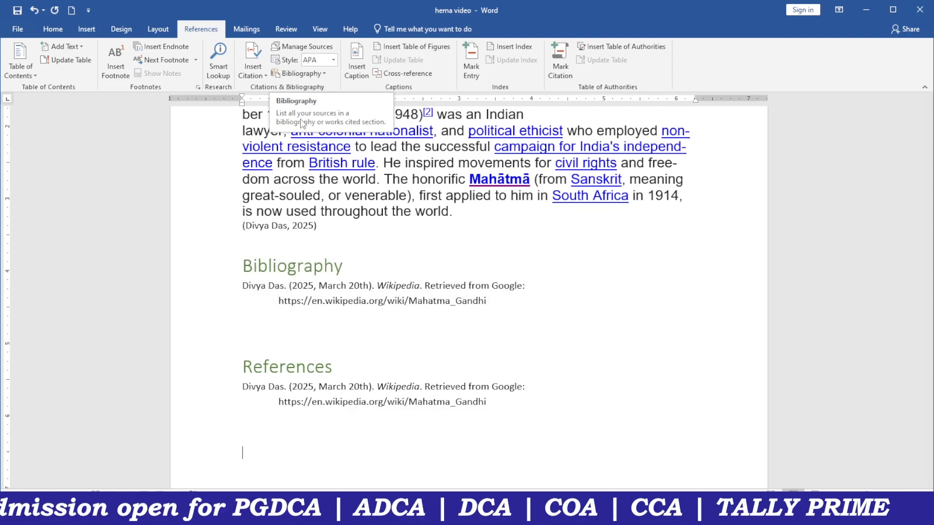
left_click(302, 73)
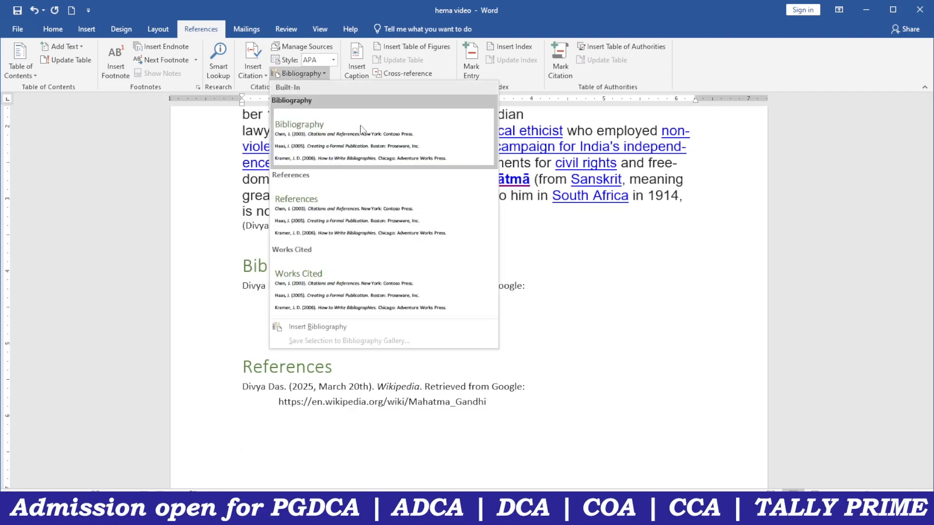
left_click(566, 226)
scroll(388, 182, "up", 3)
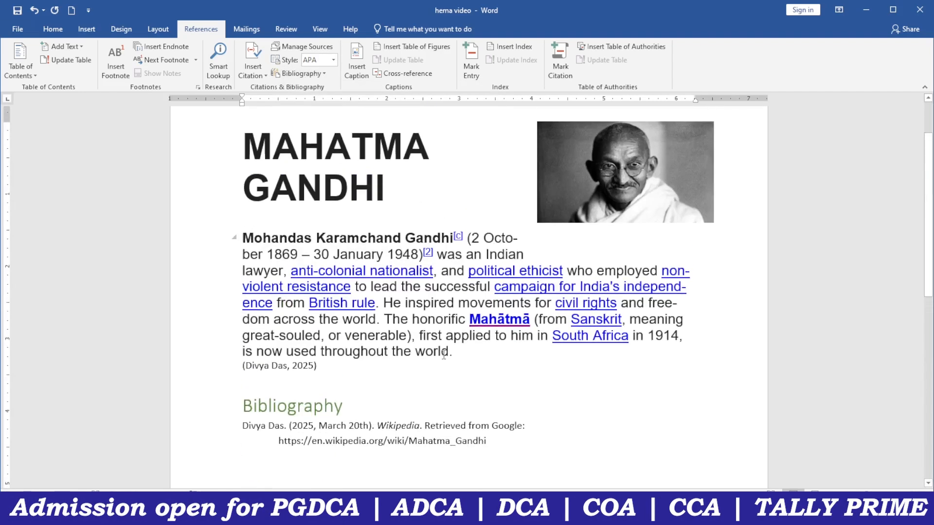